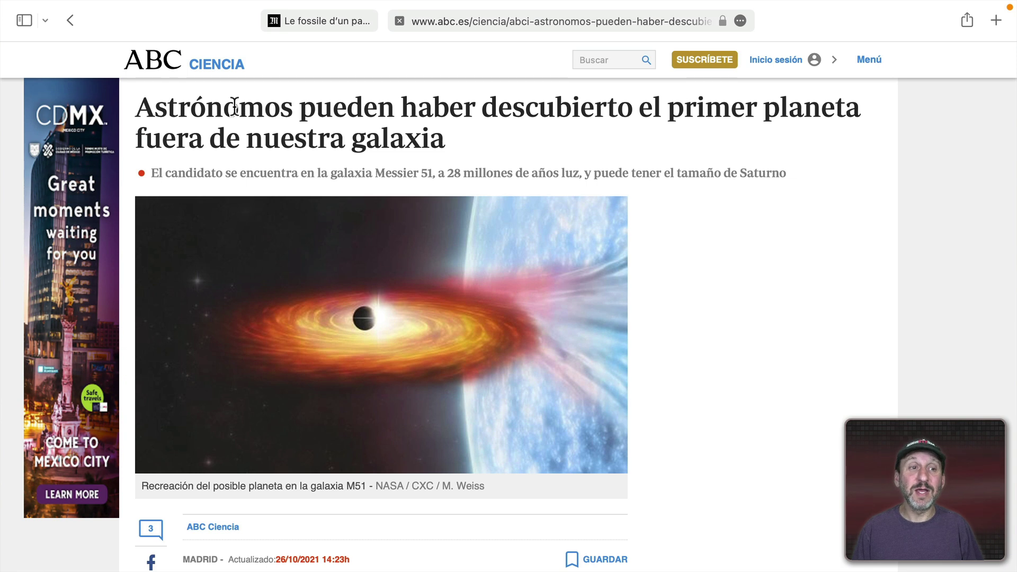
# - Translate the Spanish article's headline into English with the system translation
pyautogui.tripleClick(161, 109)
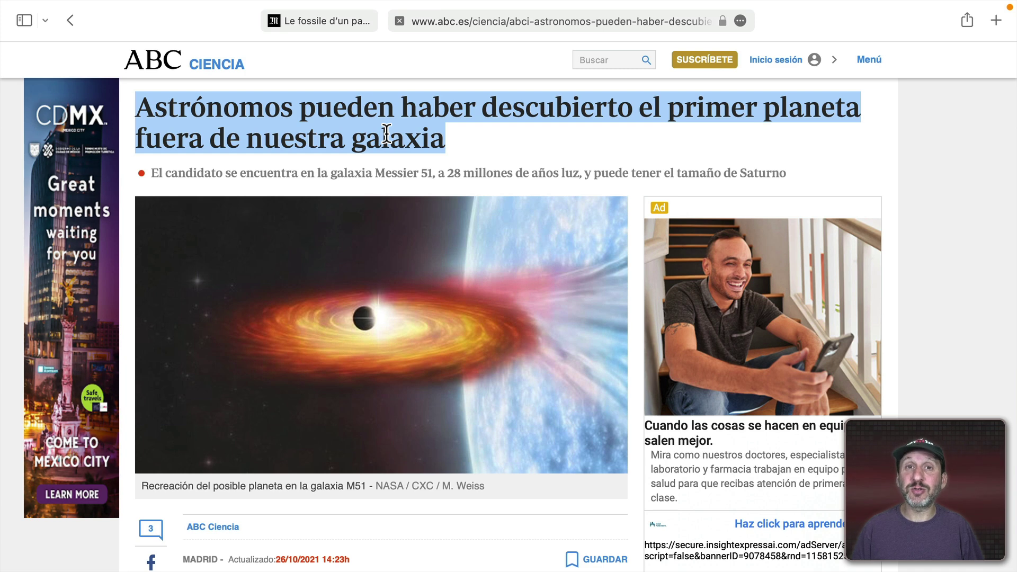
pyautogui.rightClick(362, 138)
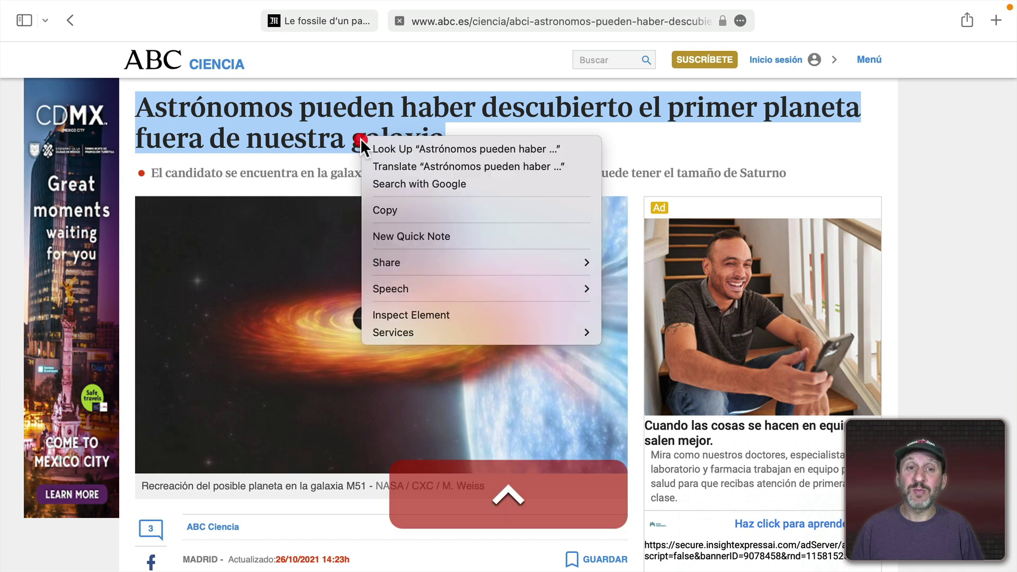
pyautogui.click(410, 166)
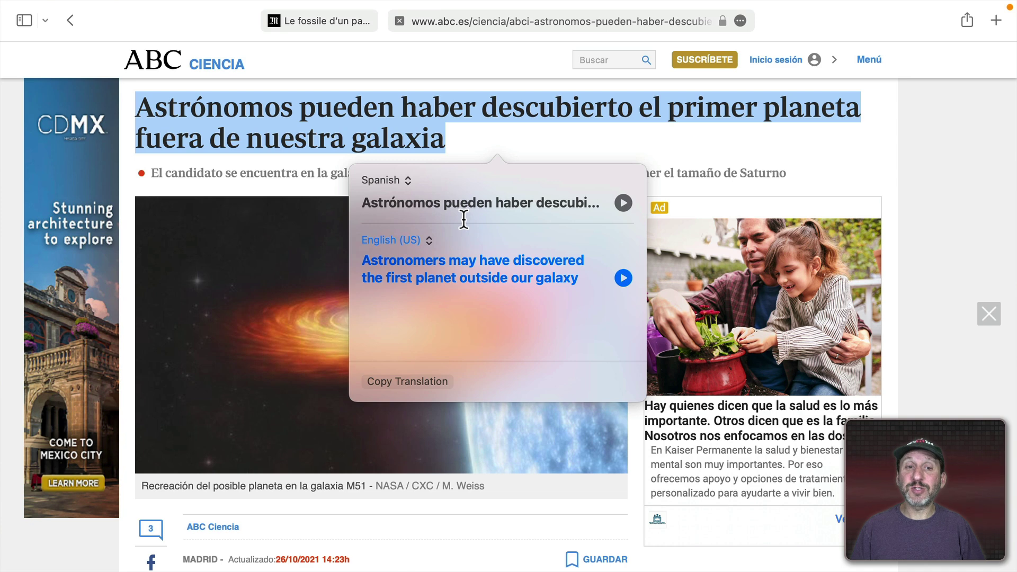
# - Check which source languages the headline translation offers and play the original Spanish headline aloud
pyautogui.moveTo(391, 199)
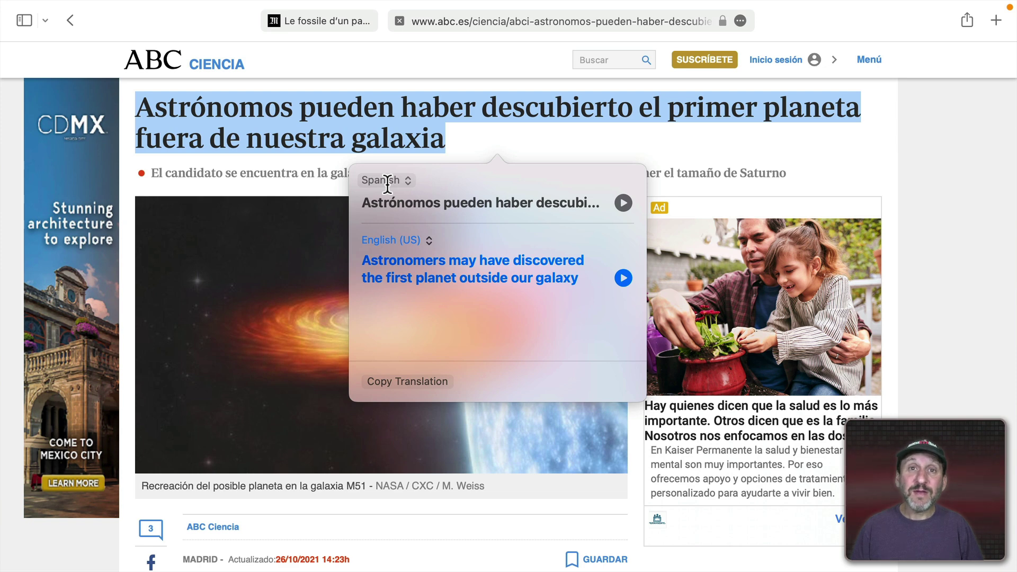
pyautogui.click(387, 180)
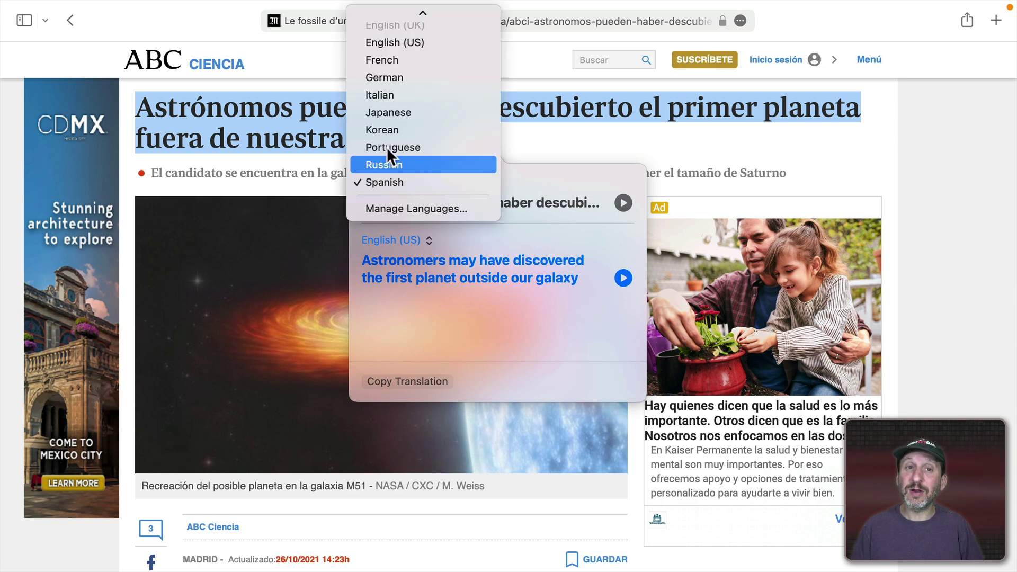
pyautogui.scroll(2, 386, 169)
pyautogui.click(533, 195)
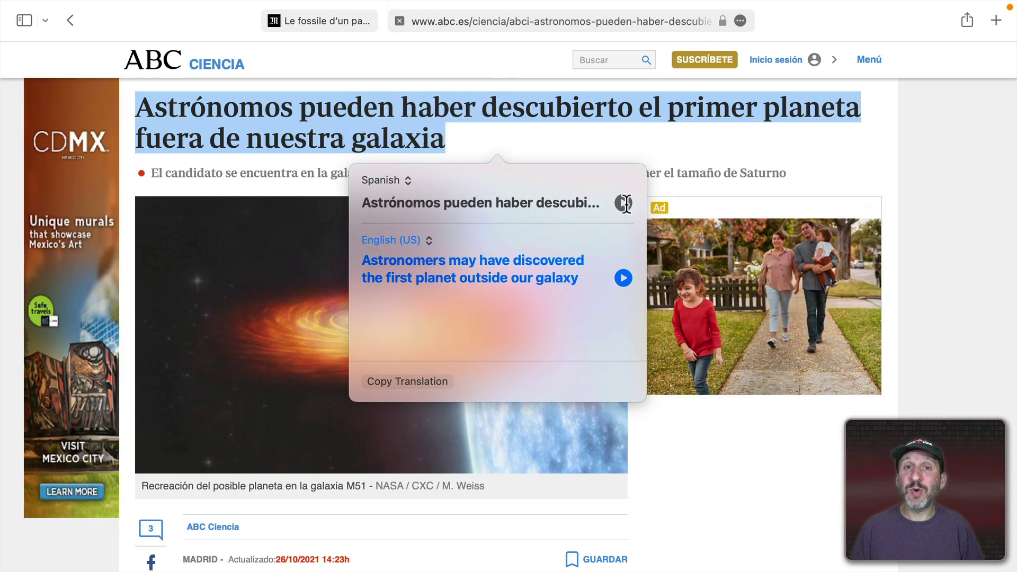
pyautogui.click(623, 203)
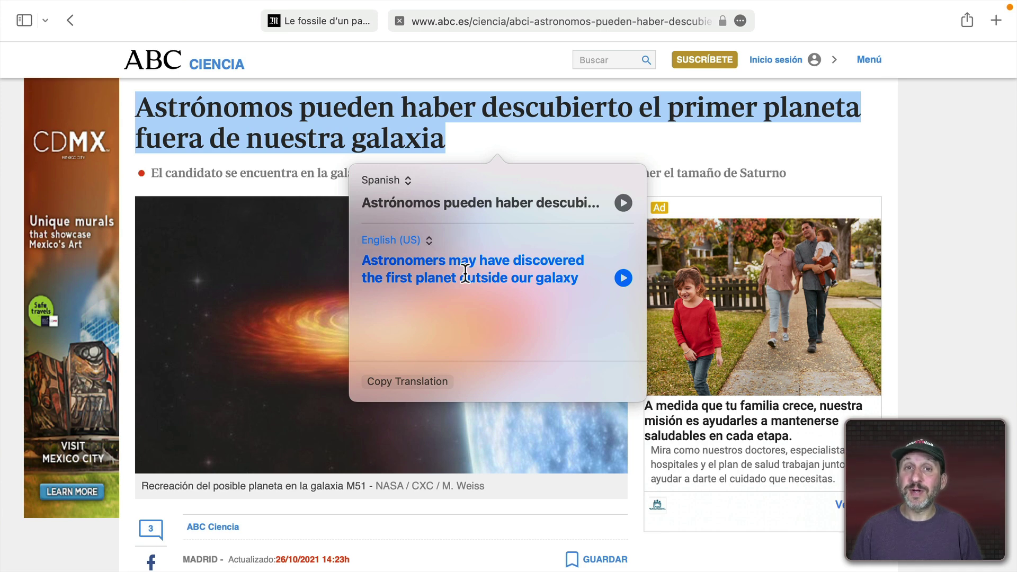
# - Review the available target languages, keep English (US), and copy the headline's translation
pyautogui.click(403, 242)
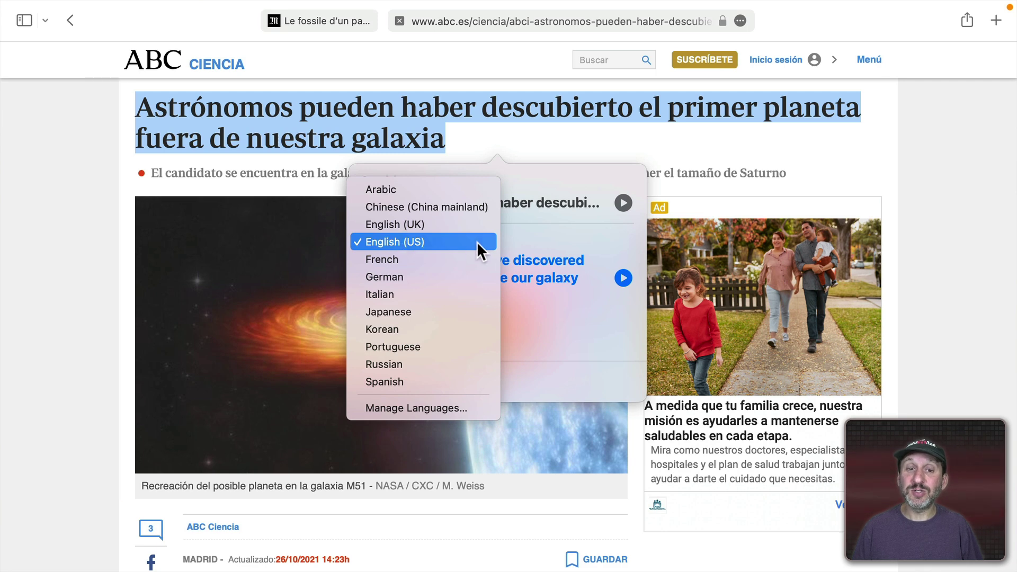
pyautogui.click(523, 233)
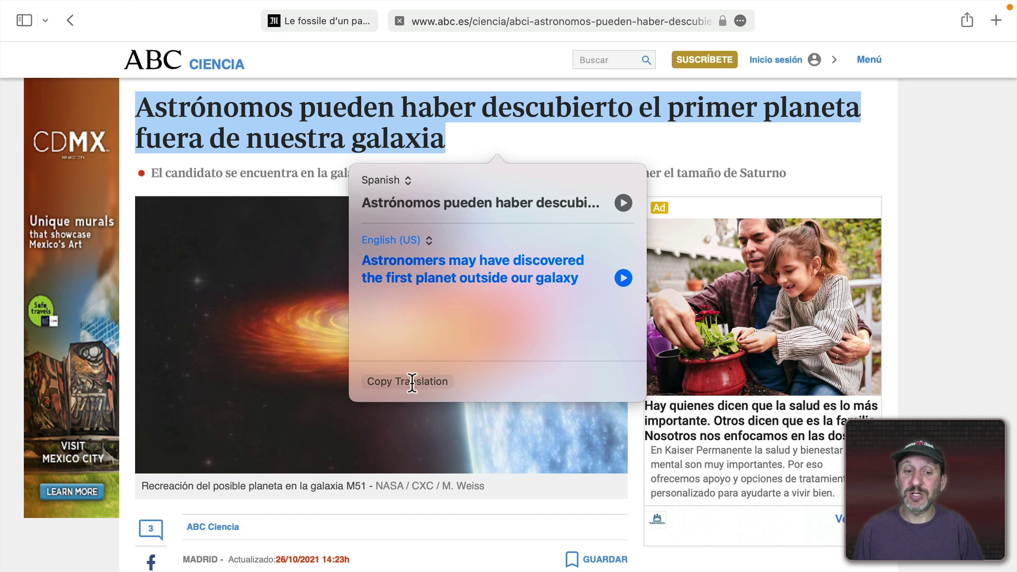
pyautogui.click(412, 381)
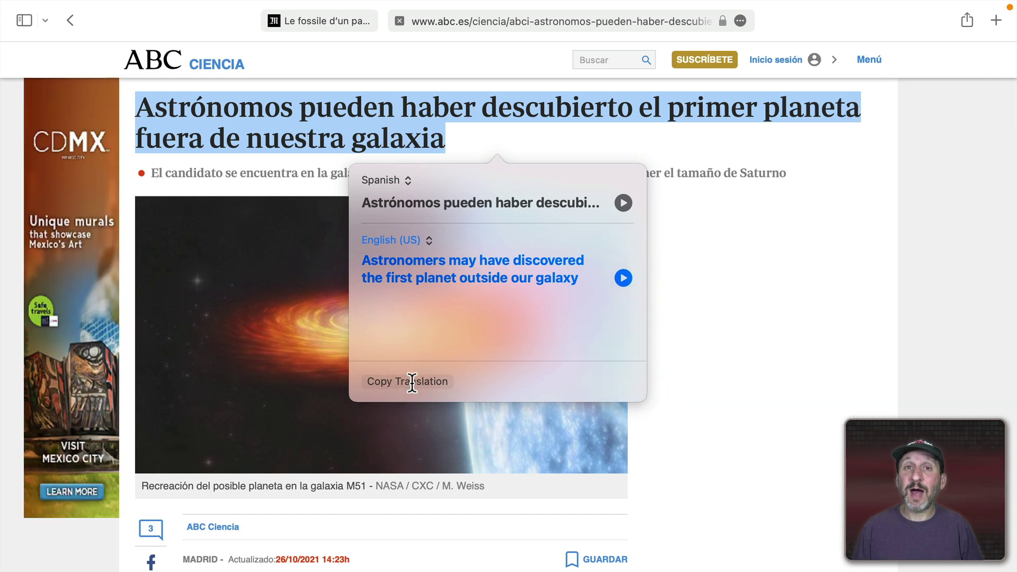
pyautogui.click(307, 254)
# - Translate the article's first two body paragraphs into English and read through the whole translation
pyautogui.scroll(-5, 307, 254)
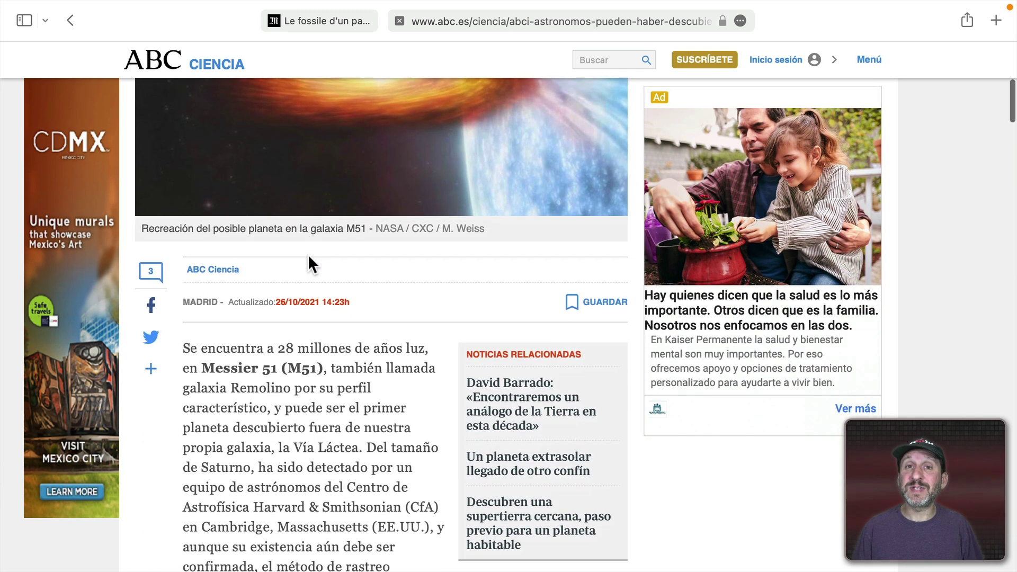
pyautogui.scroll(-3, 309, 264)
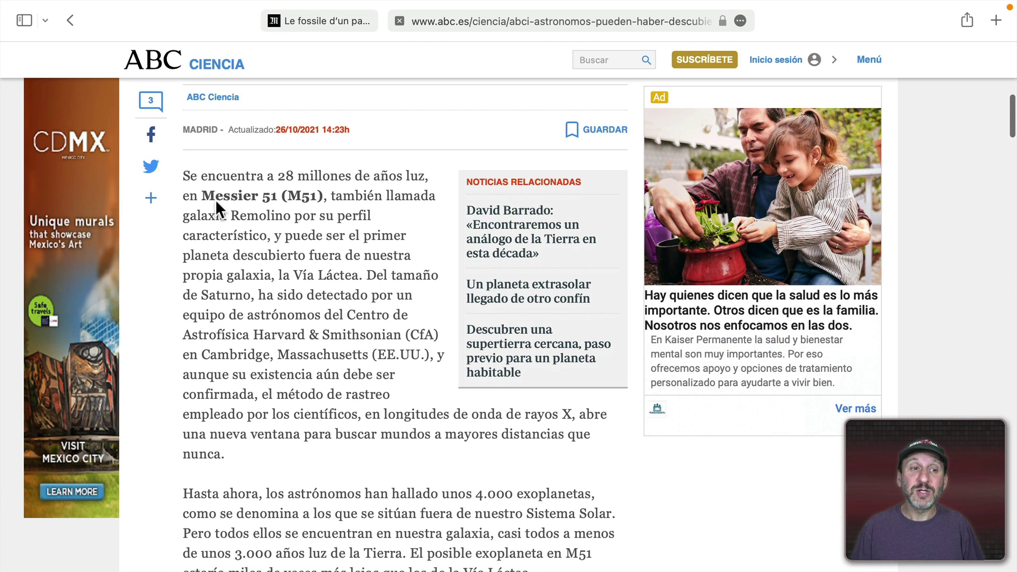
pyautogui.moveTo(187, 176); pyautogui.dragTo(481, 517)
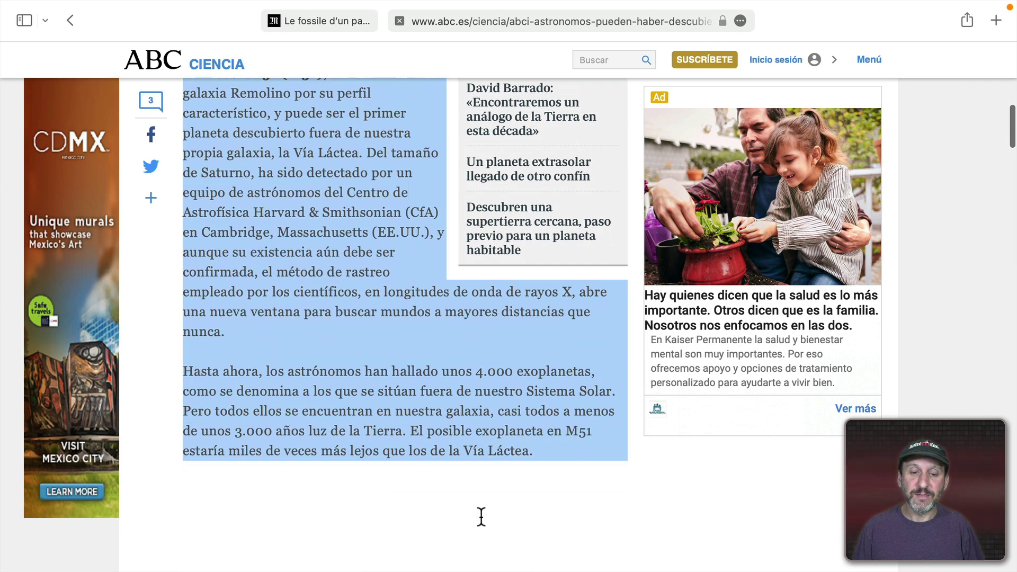
pyautogui.rightClick(354, 254)
pyautogui.click(388, 286)
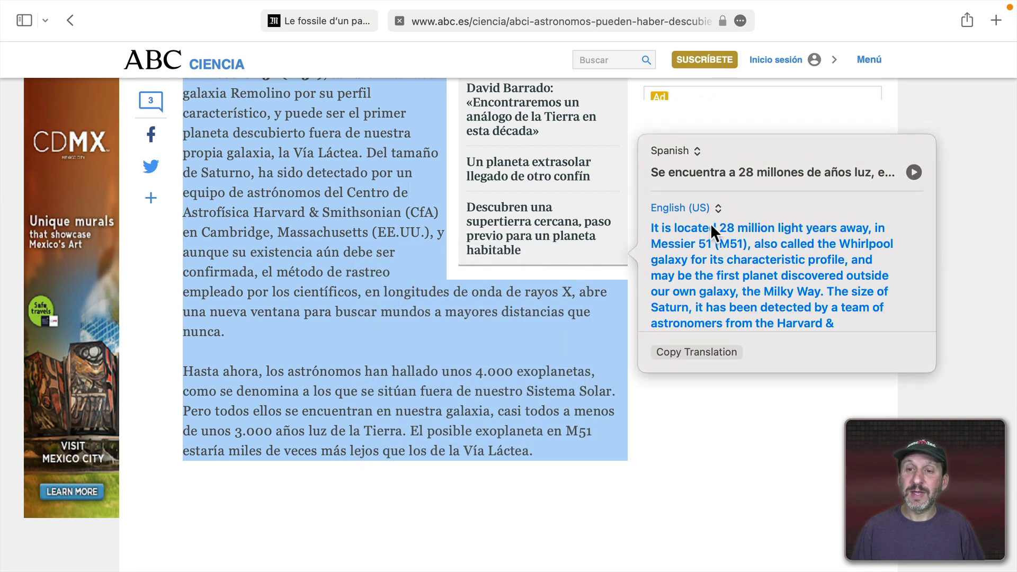
pyautogui.scroll(-10, 713, 256)
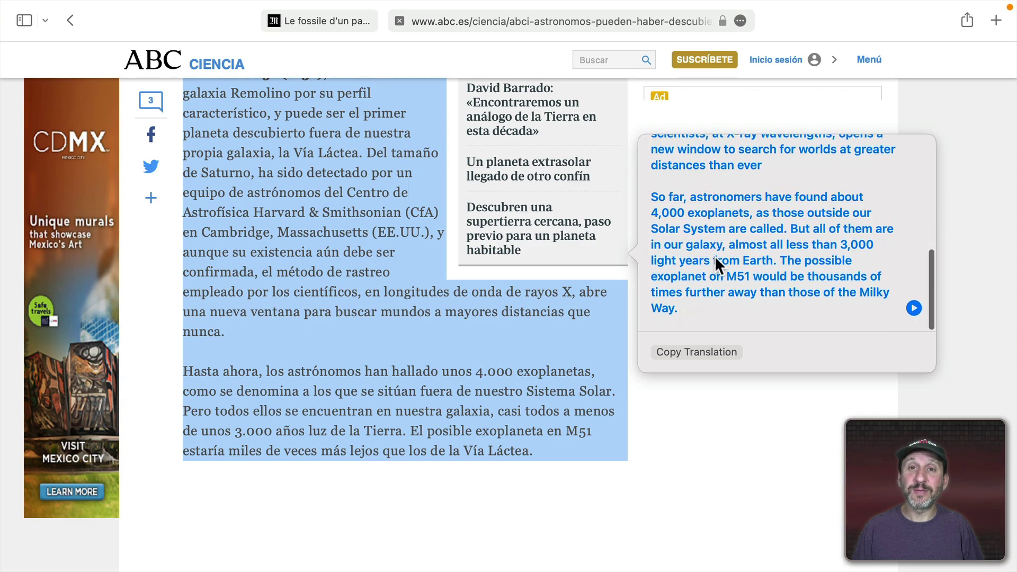
# - On the open Le Monde page, translate the paragraph starting "Il culminait à quatre mètres" into English
pyautogui.hotkey('ctrl', 'shift', 'Tab')
pyautogui.moveTo(138, 114); pyautogui.dragTo(283, 222)
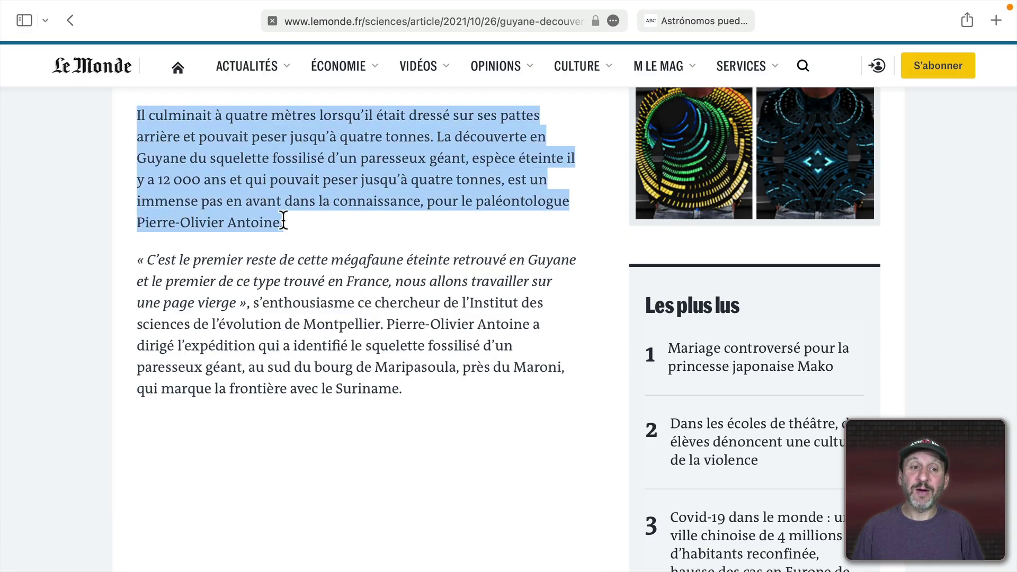
pyautogui.rightClick(292, 157)
pyautogui.click(321, 183)
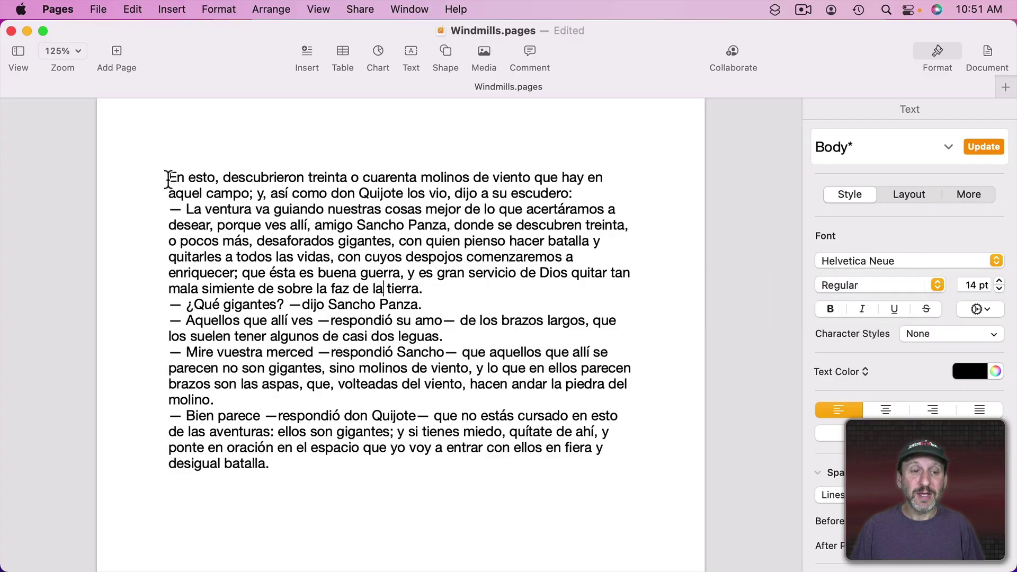
# - In the Windmills.pages document in Pages, replace the entire Spanish passage with its English (US) translation
pyautogui.moveTo(168, 178); pyautogui.dragTo(279, 462)
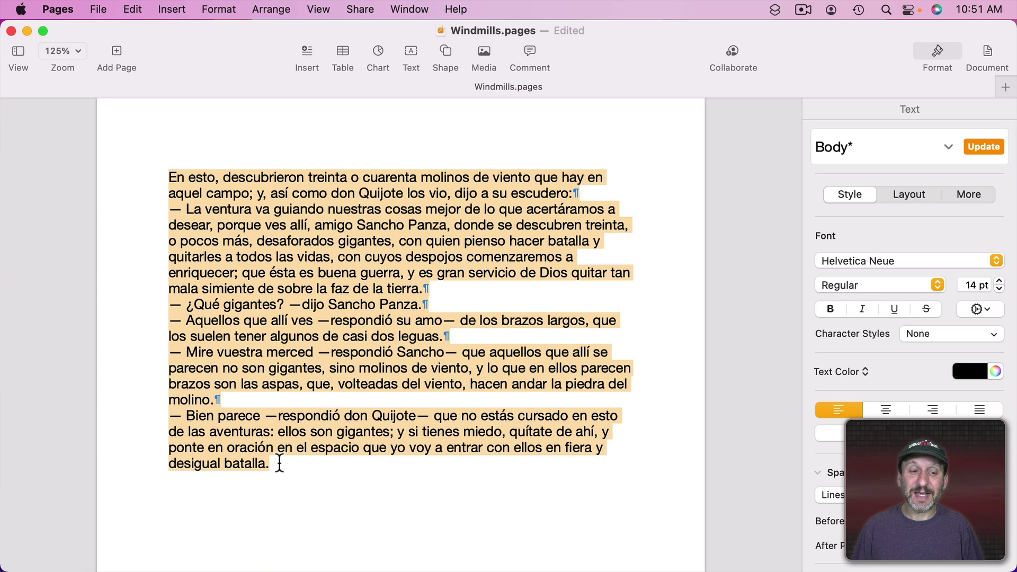
pyautogui.rightClick(281, 244)
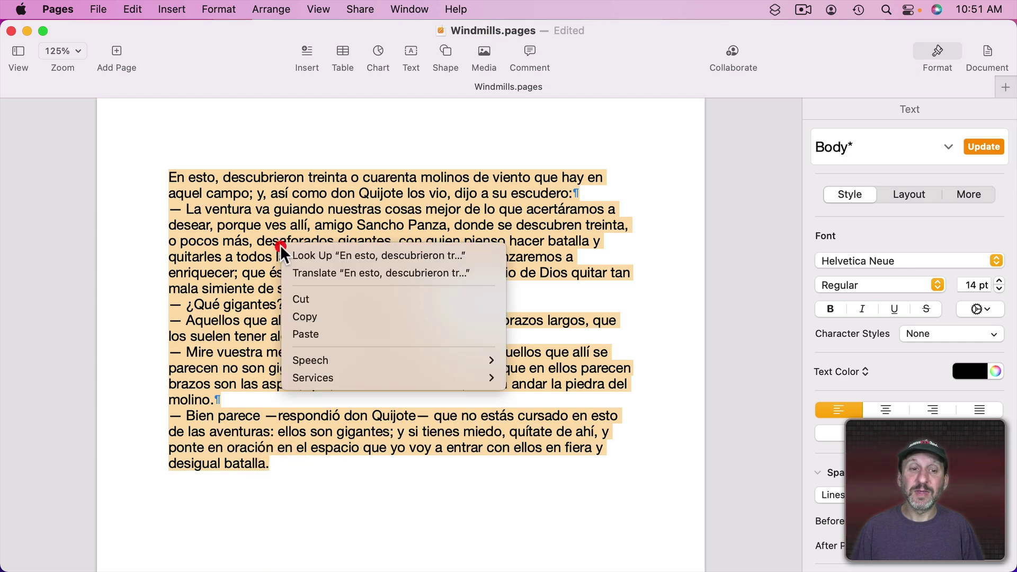
pyautogui.click(311, 274)
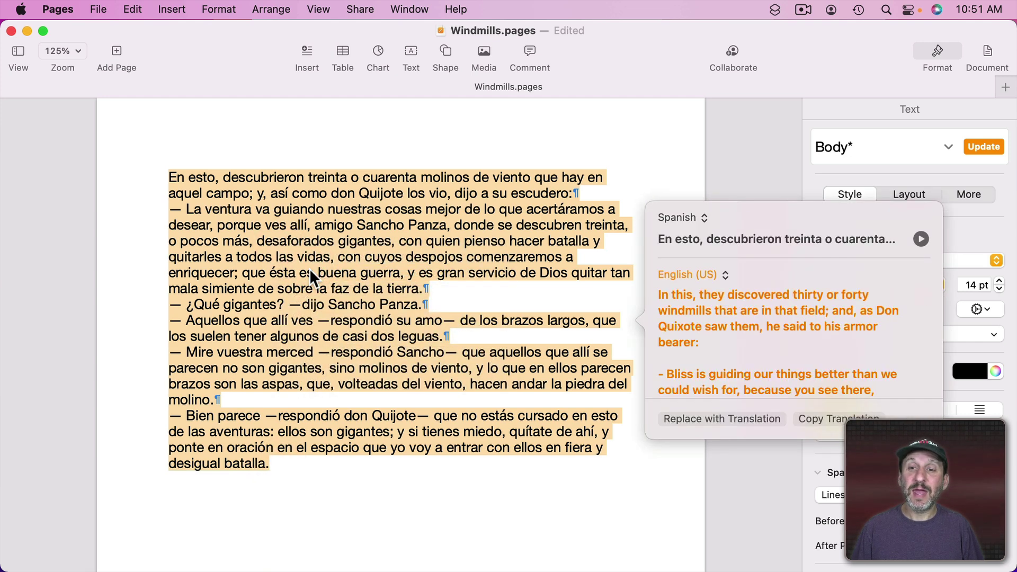
pyautogui.scroll(-2, 747, 307)
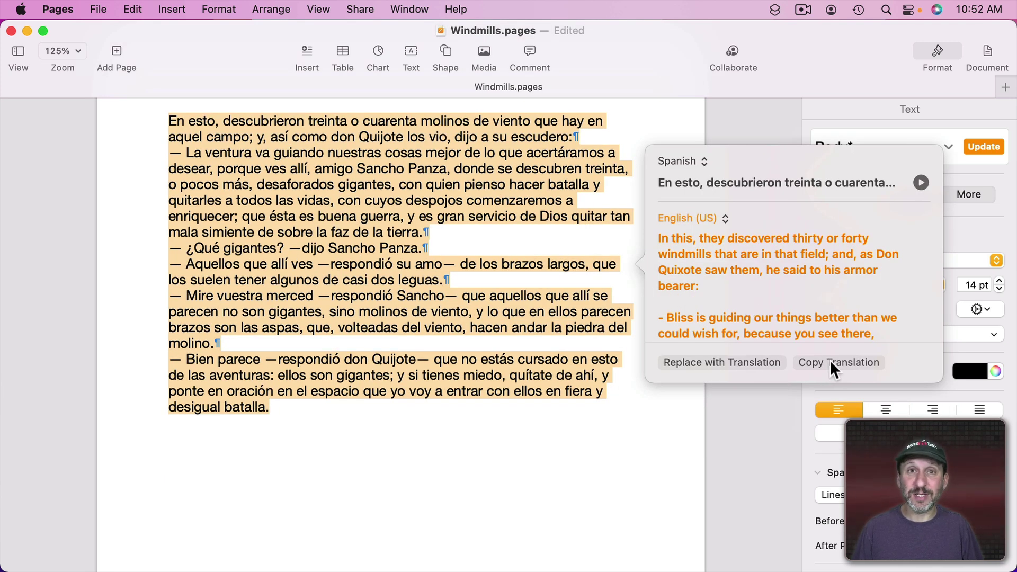
pyautogui.click(707, 362)
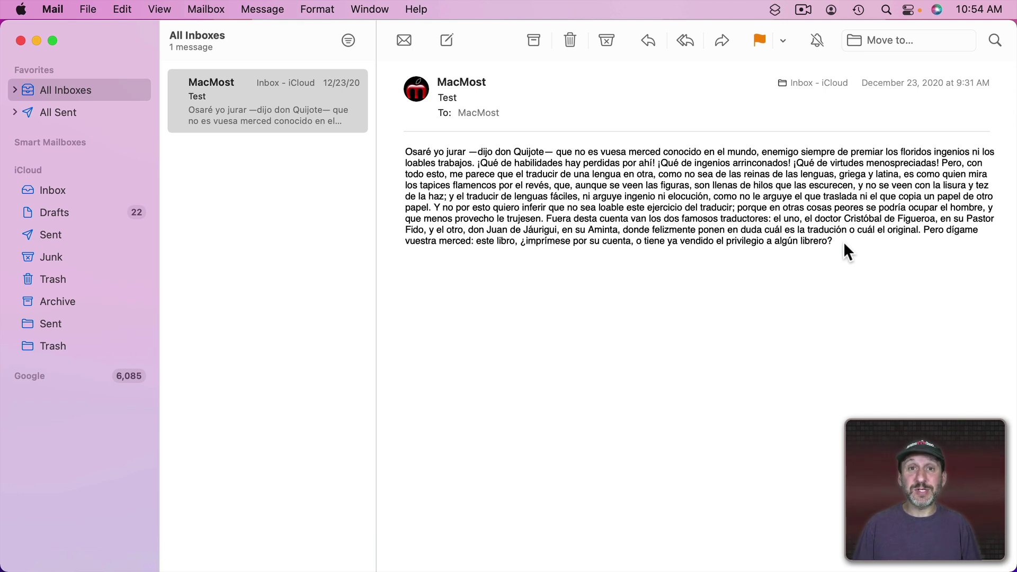
# - In Mail, translate the full Spanish body of the Test message into English and read through it
pyautogui.moveTo(843, 241); pyautogui.dragTo(405, 146)
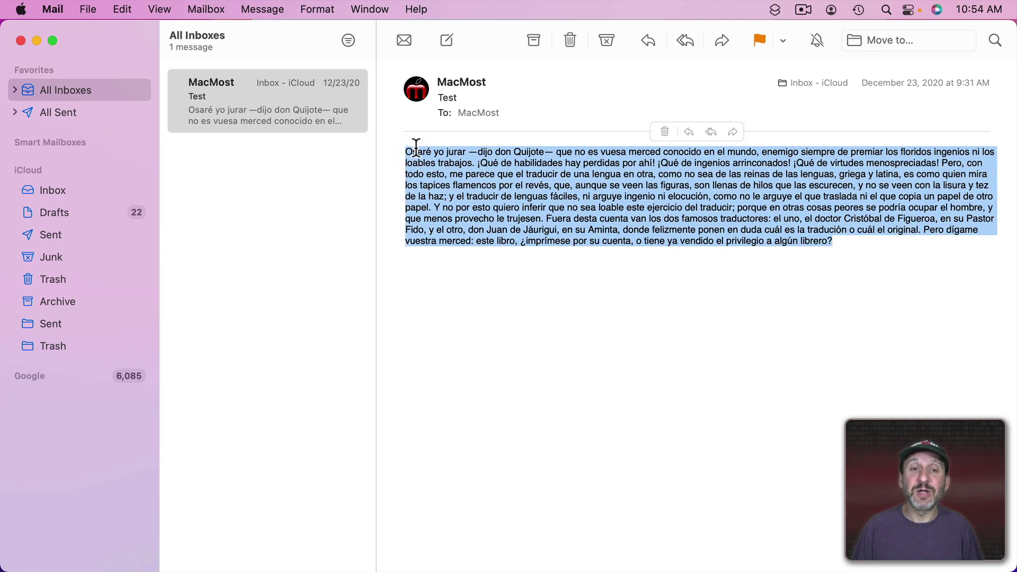
pyautogui.rightClick(415, 146)
pyautogui.click(442, 172)
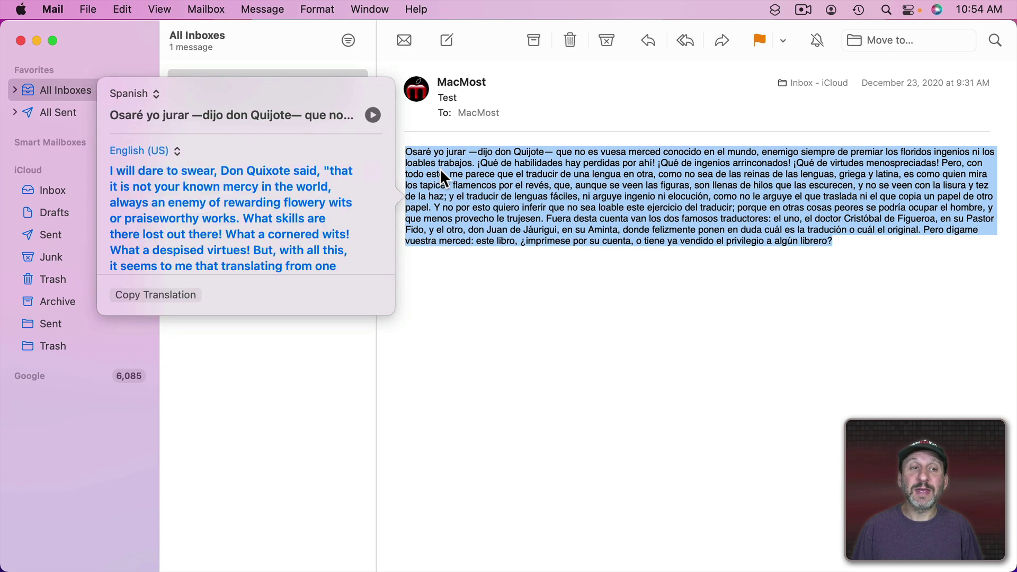
pyautogui.scroll(-5, 228, 218)
pyautogui.scroll(-5, 228, 218)
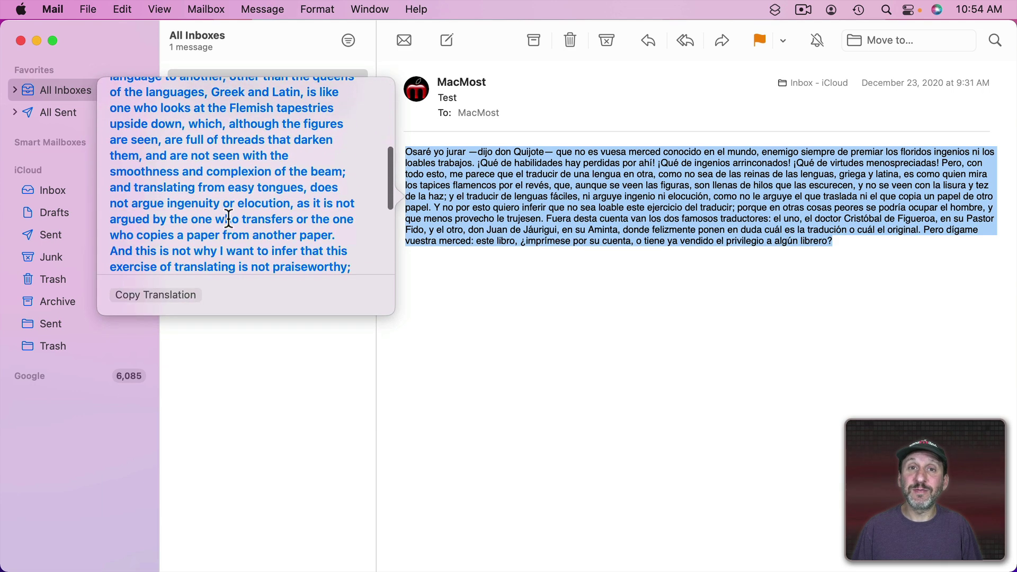
# - Start a reply reading "Thanks for your message!" and replace that text with its Spanish translation
pyautogui.press('super+r')
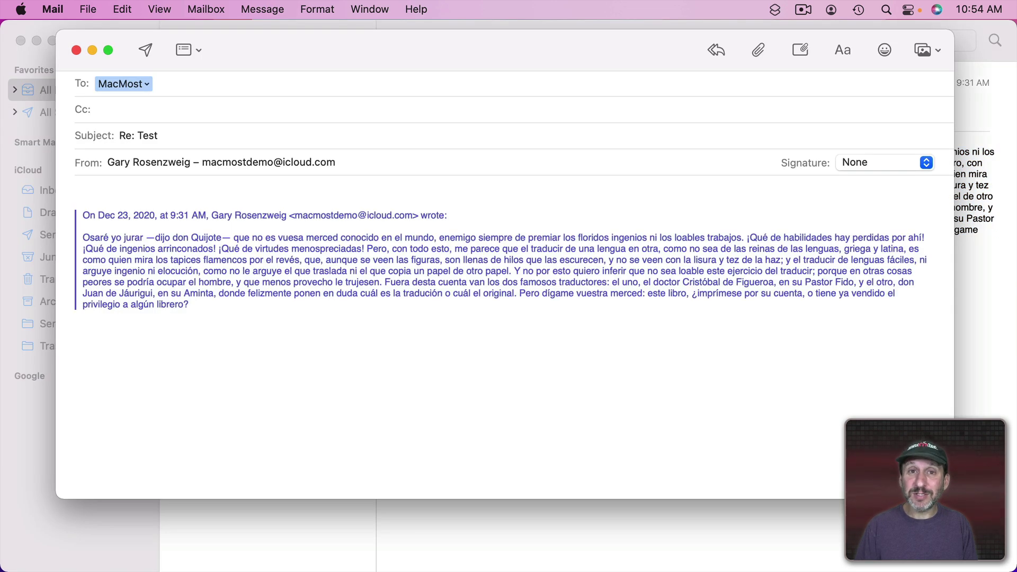
pyautogui.write('Thanks for your message!')
pyautogui.moveTo(199, 189); pyautogui.dragTo(82, 193)
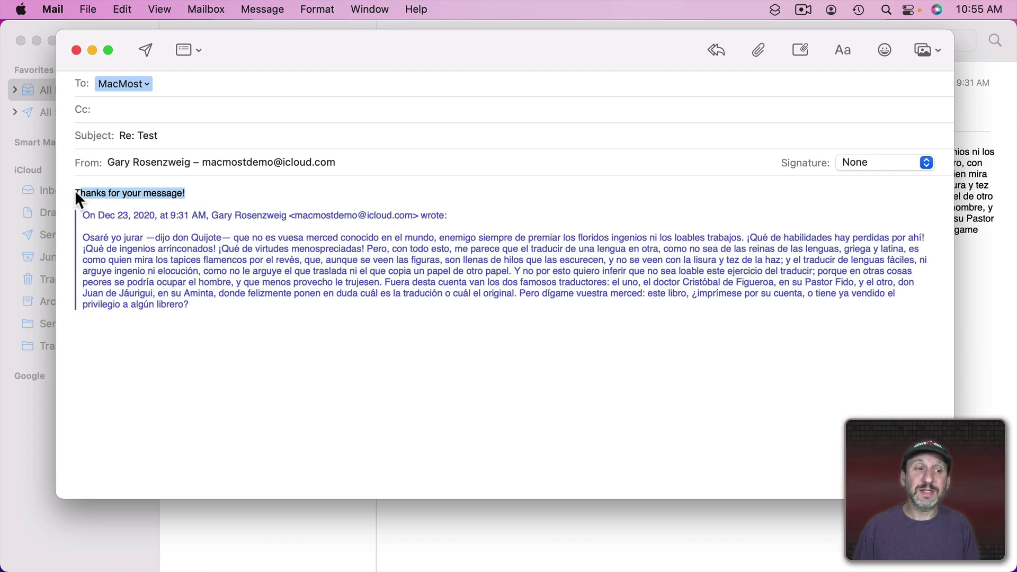
pyautogui.rightClick(87, 192)
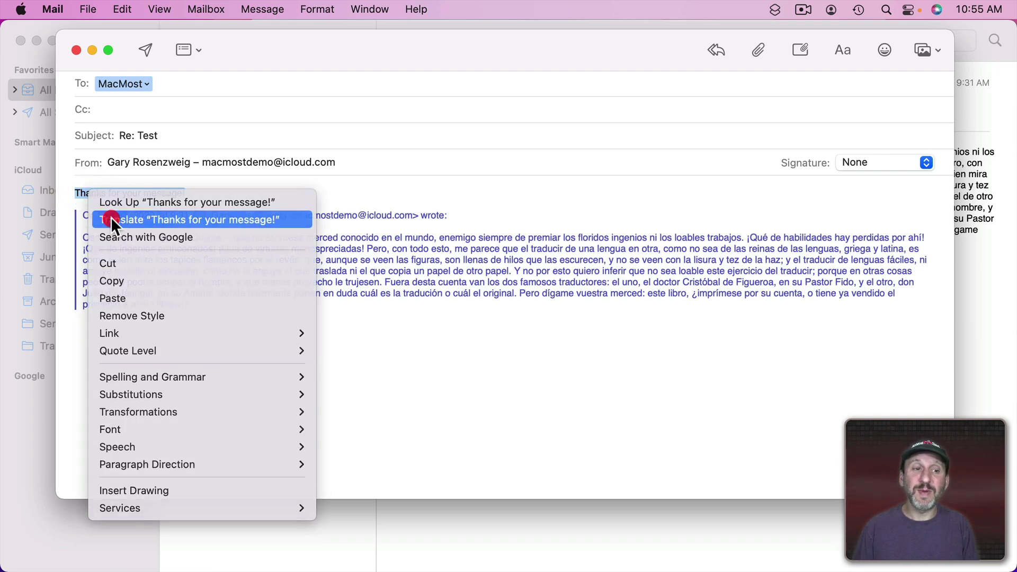
pyautogui.click(111, 219)
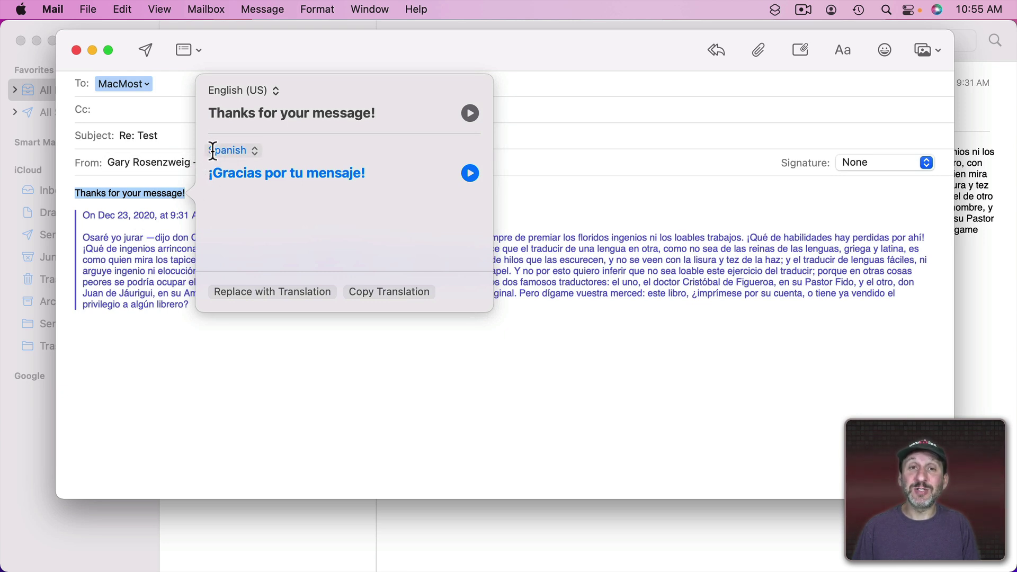
pyautogui.click(285, 292)
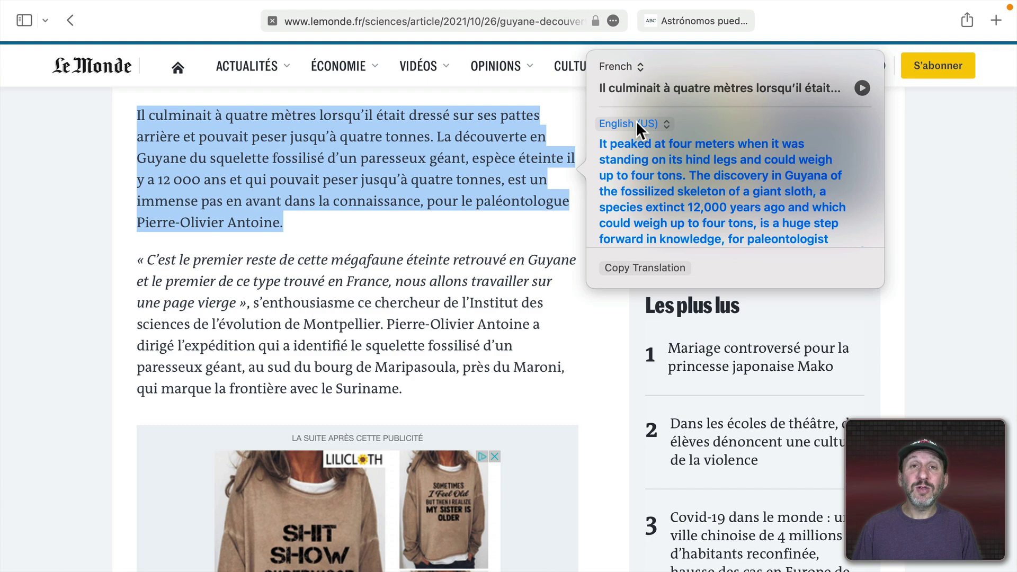
# - From the Le Monde paragraph's translation in Safari, open language management and review the translation languages available for download
pyautogui.click(637, 122)
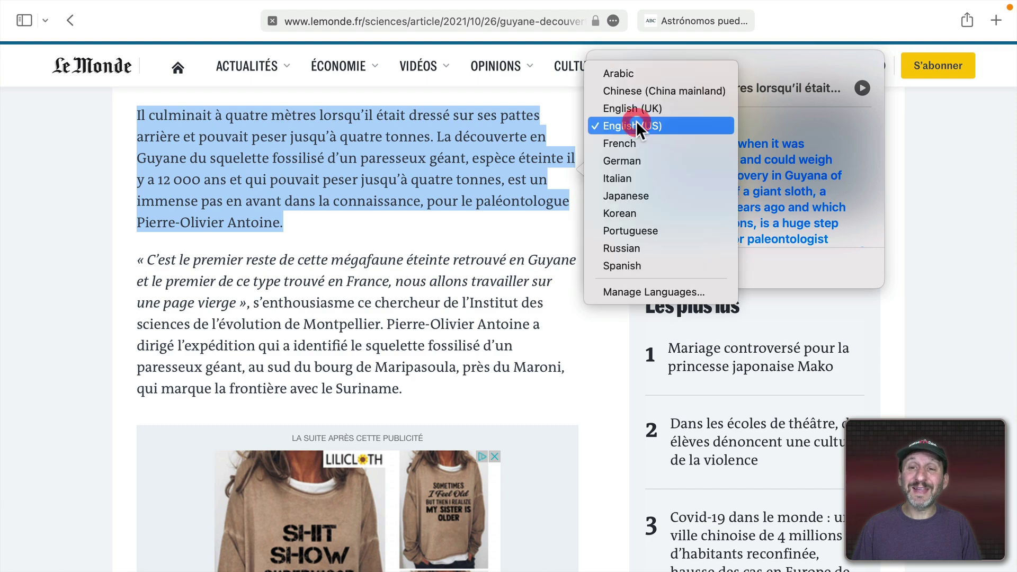
pyautogui.click(641, 291)
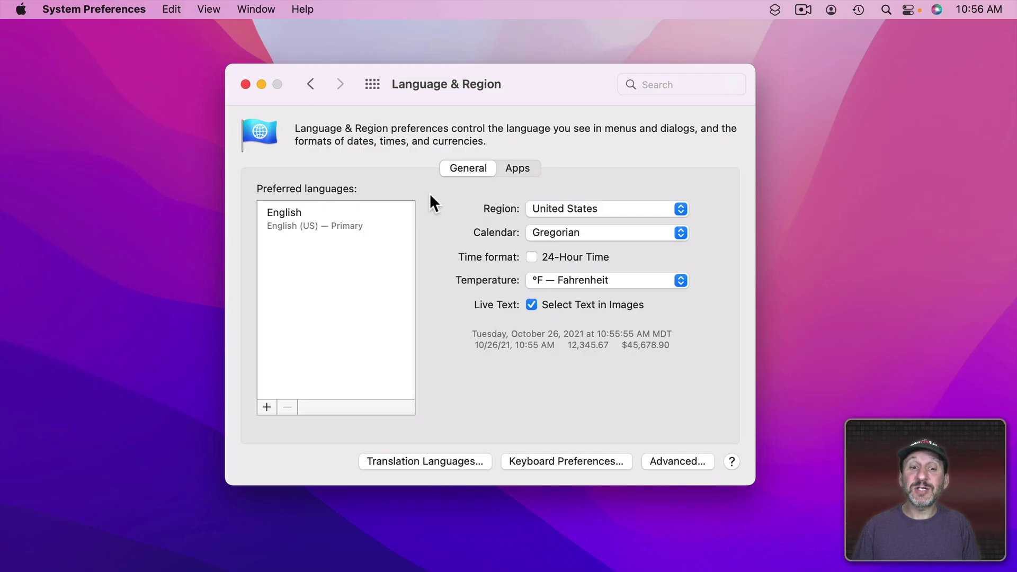
pyautogui.click(417, 460)
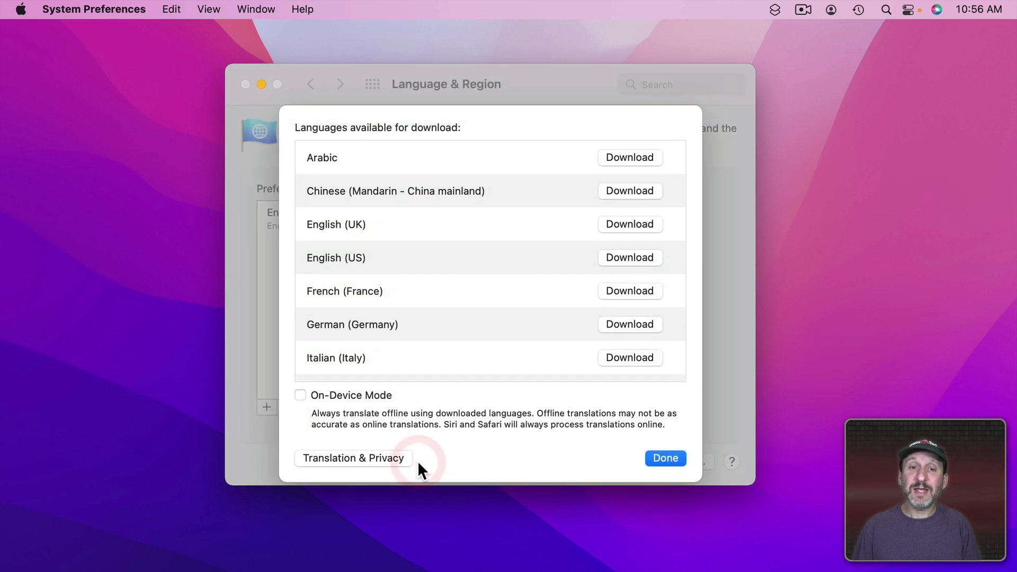
pyautogui.scroll(-5, 463, 290)
pyautogui.scroll(5, 463, 290)
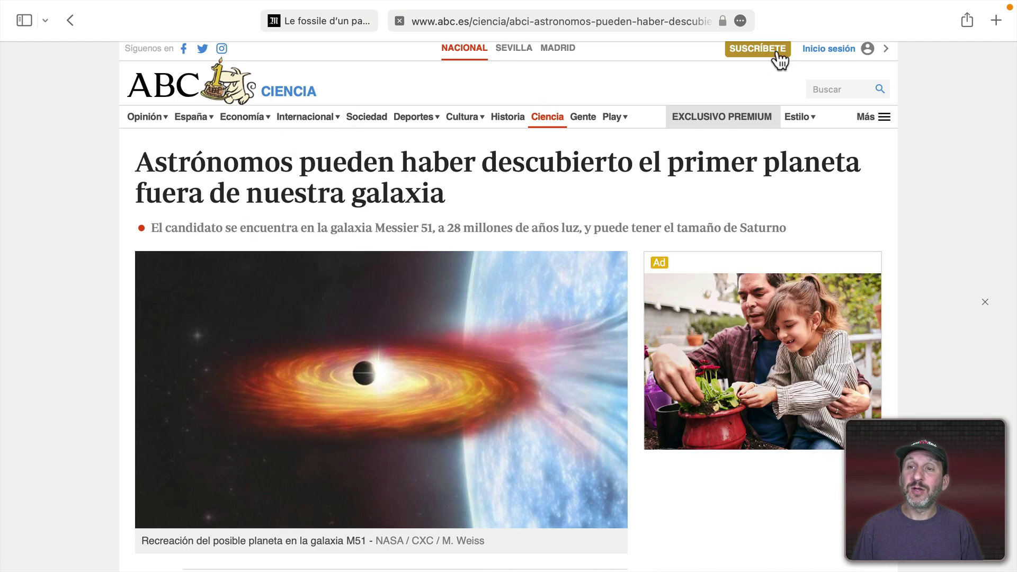
# - In Safari, translate the entire ABC article webpage to English and read through the translated article
pyautogui.click(740, 20)
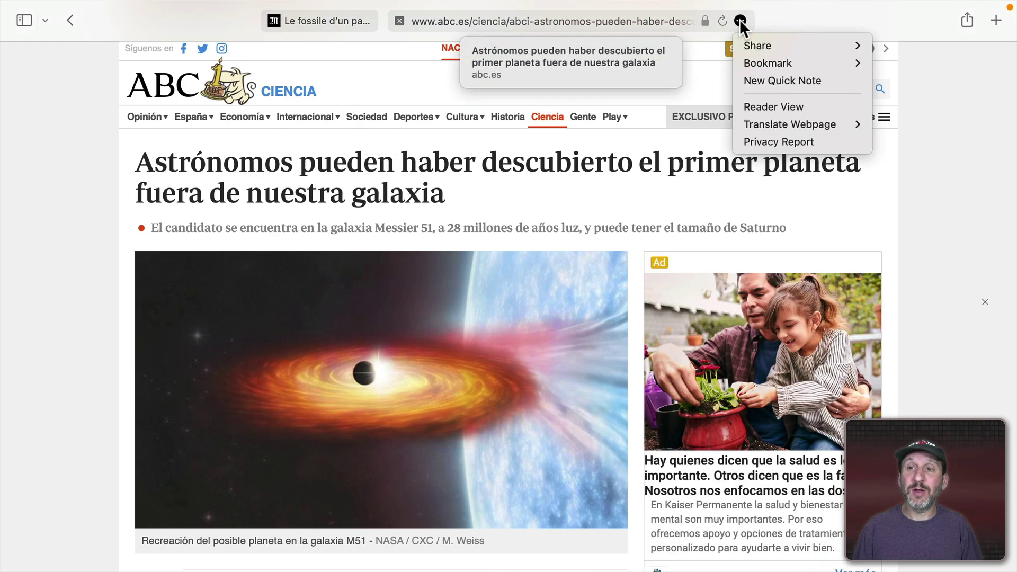
pyautogui.moveTo(757, 121)
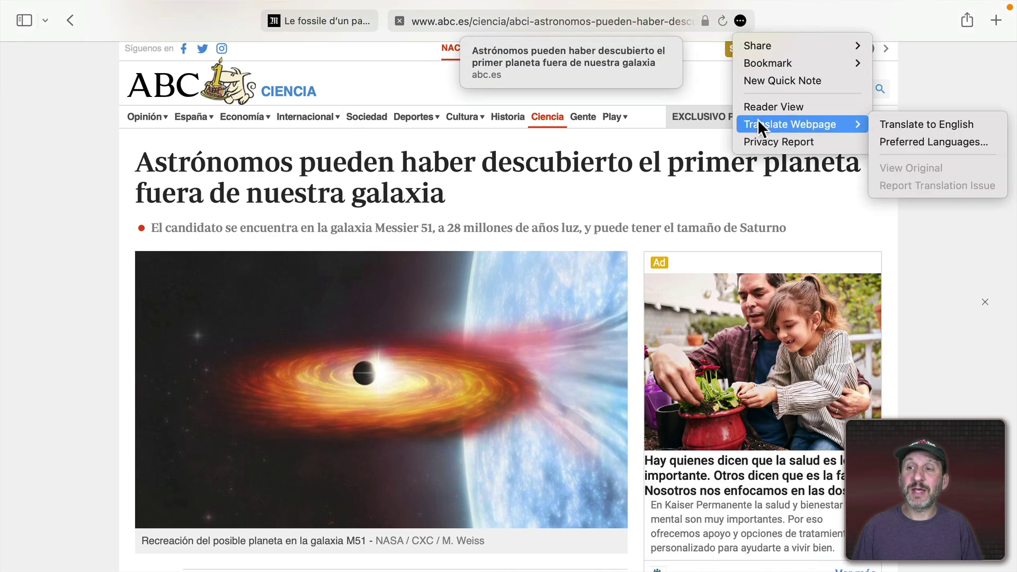
pyautogui.click(890, 125)
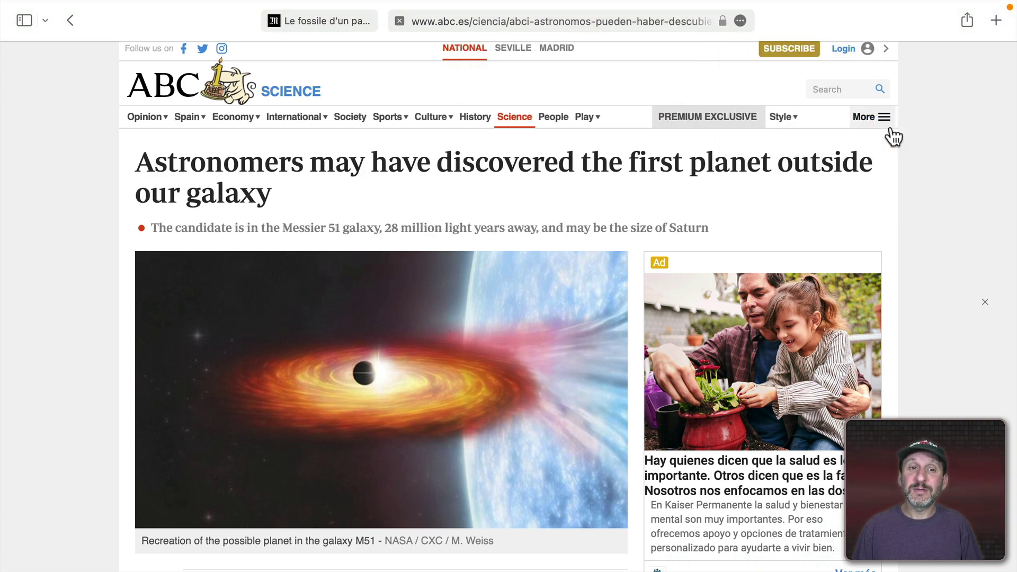
pyautogui.scroll(-5, 469, 207)
pyautogui.scroll(-7, 470, 212)
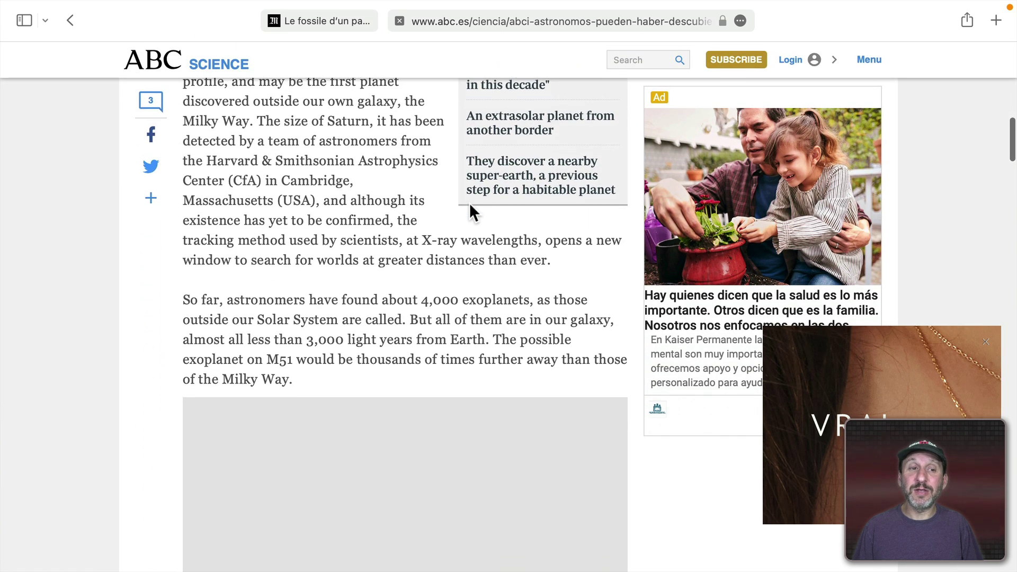
pyautogui.scroll(-7, 470, 202)
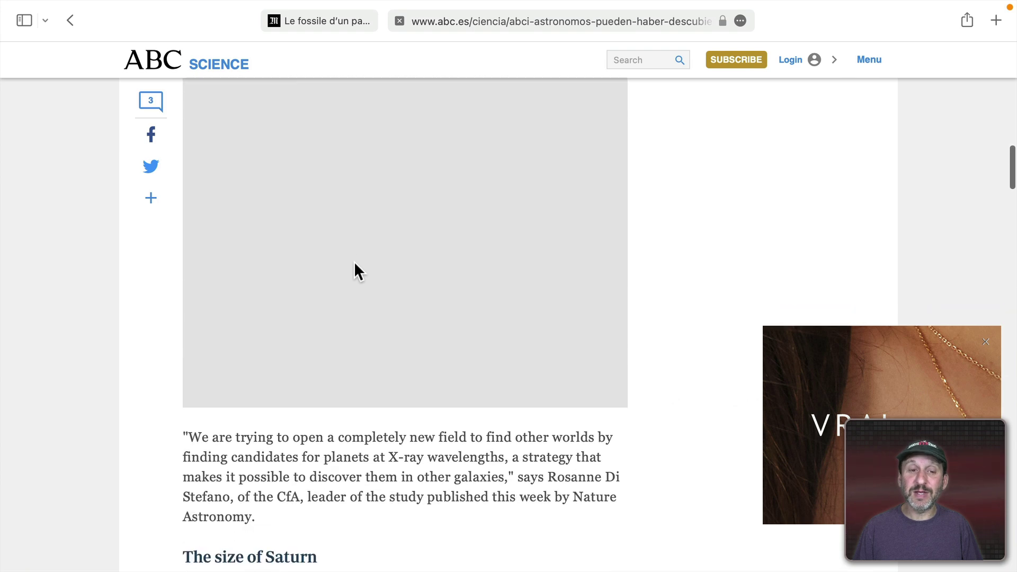
pyautogui.scroll(-8, 354, 261)
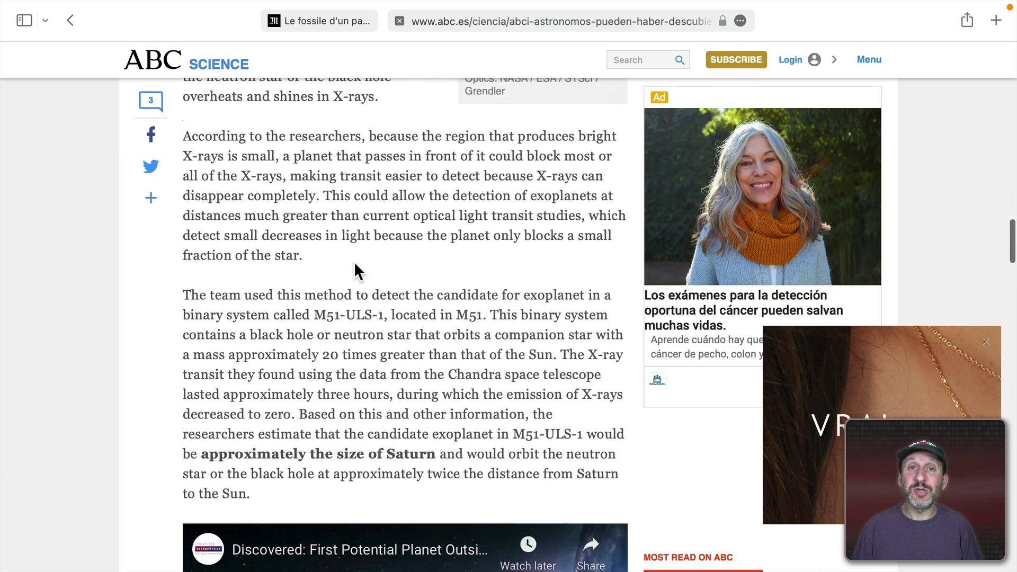